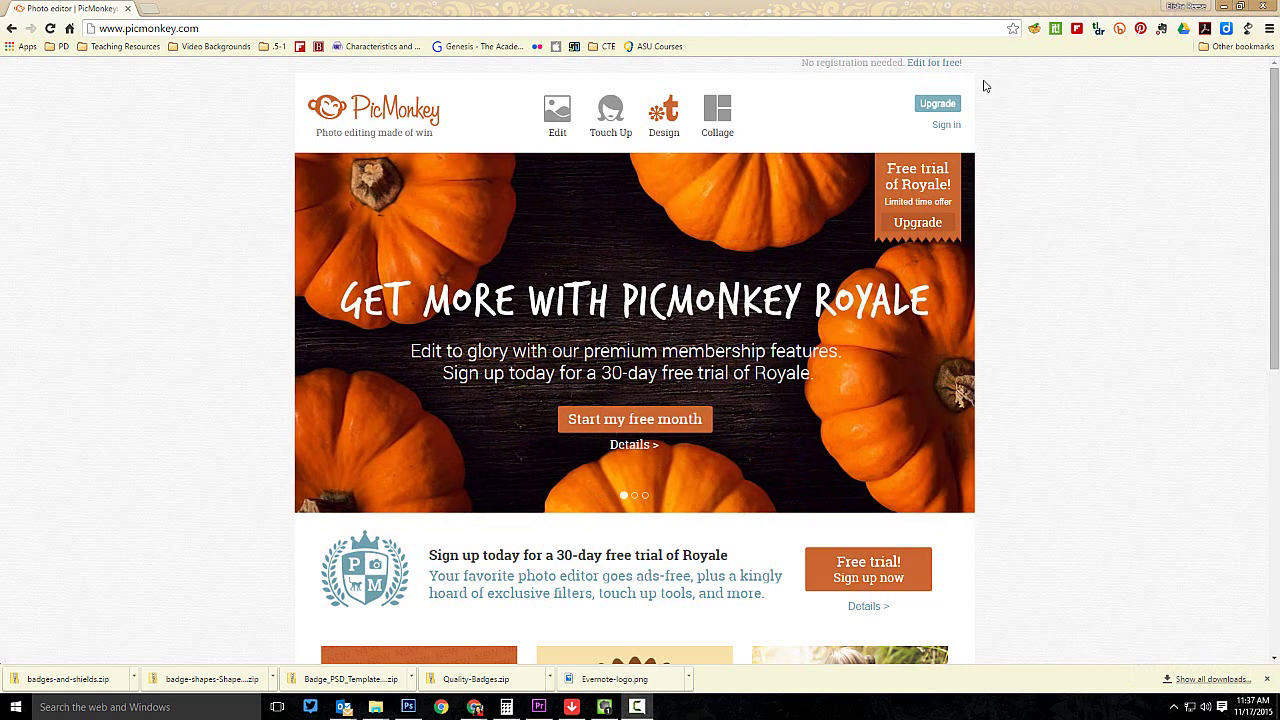
Start the free photo editor on the sample daisy photo and check the Resize options without changing the image size
left_click(925, 64)
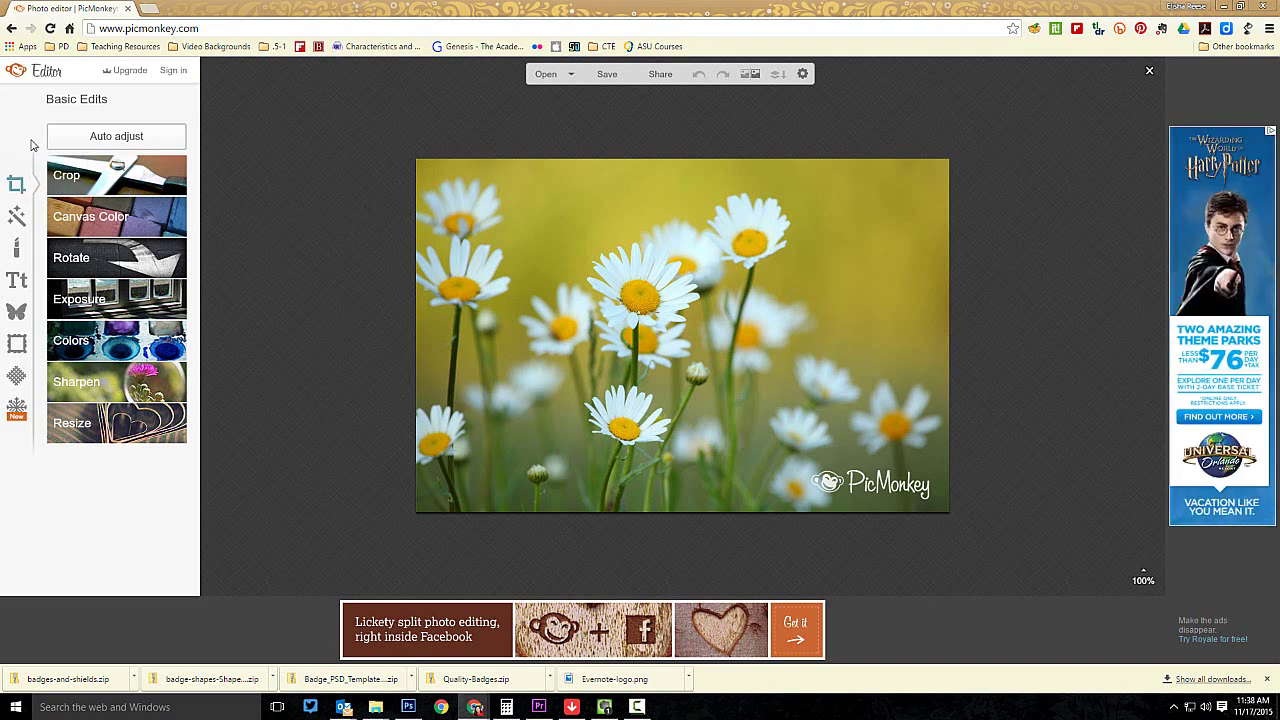
left_click(117, 434)
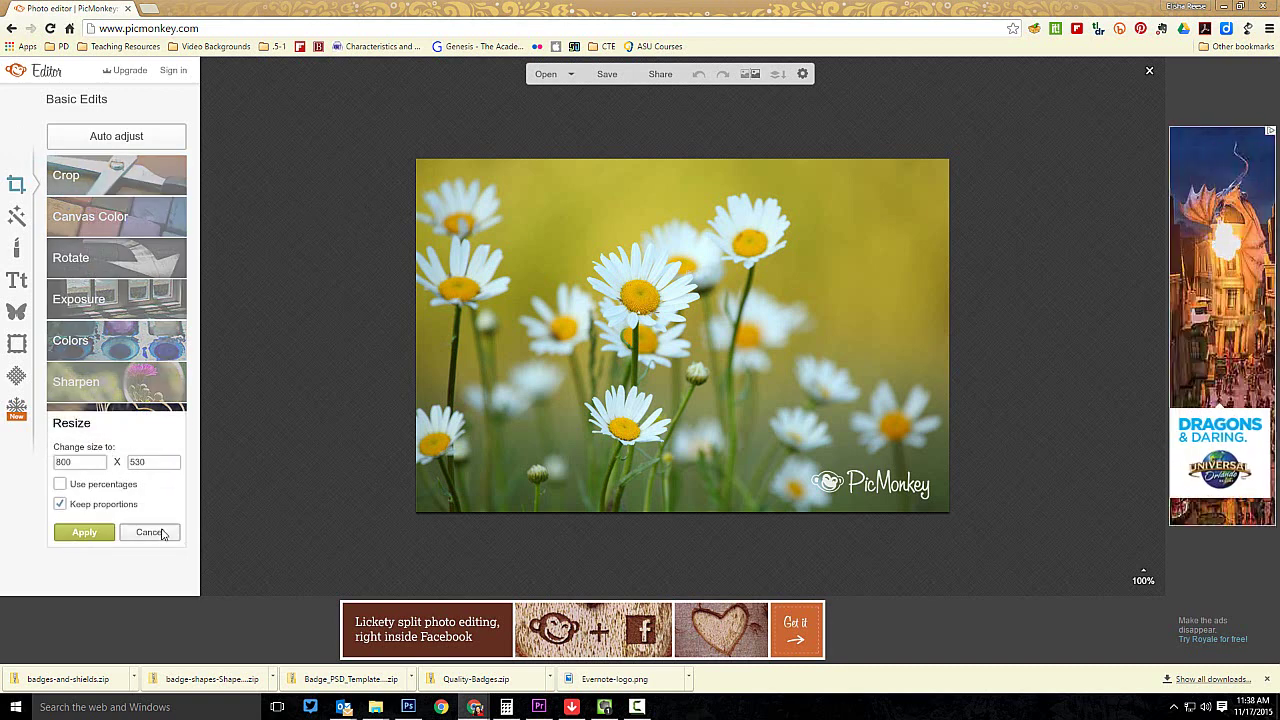
left_click(162, 533)
Paint a thick white arrow pointing down-left over the daisies with the Artsy Draw effect and apply it
left_click(16, 218)
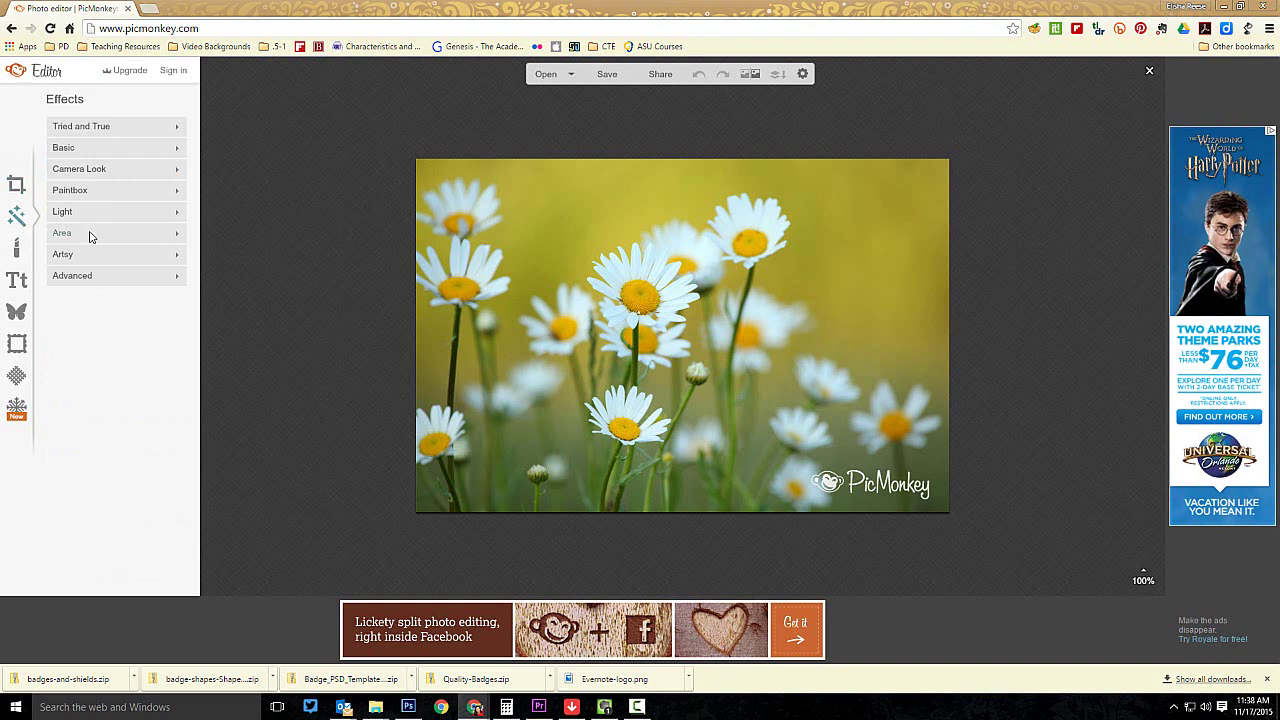
left_click(179, 258)
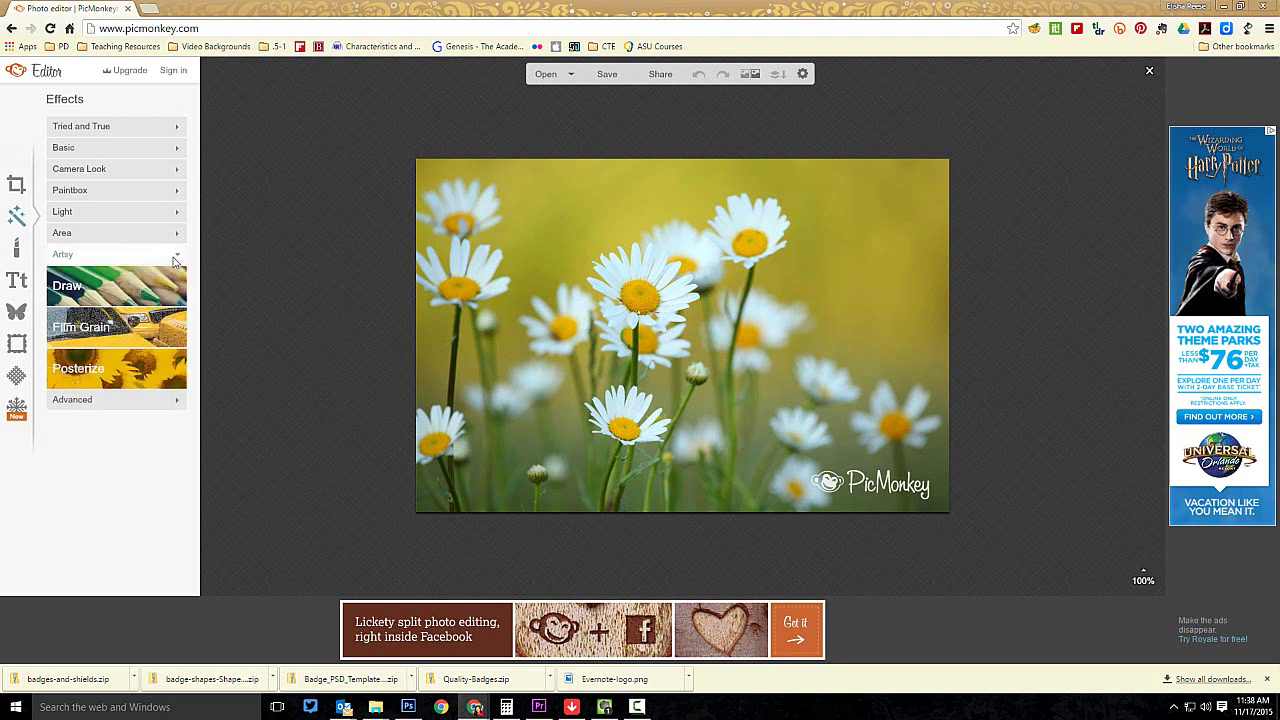
left_click(108, 288)
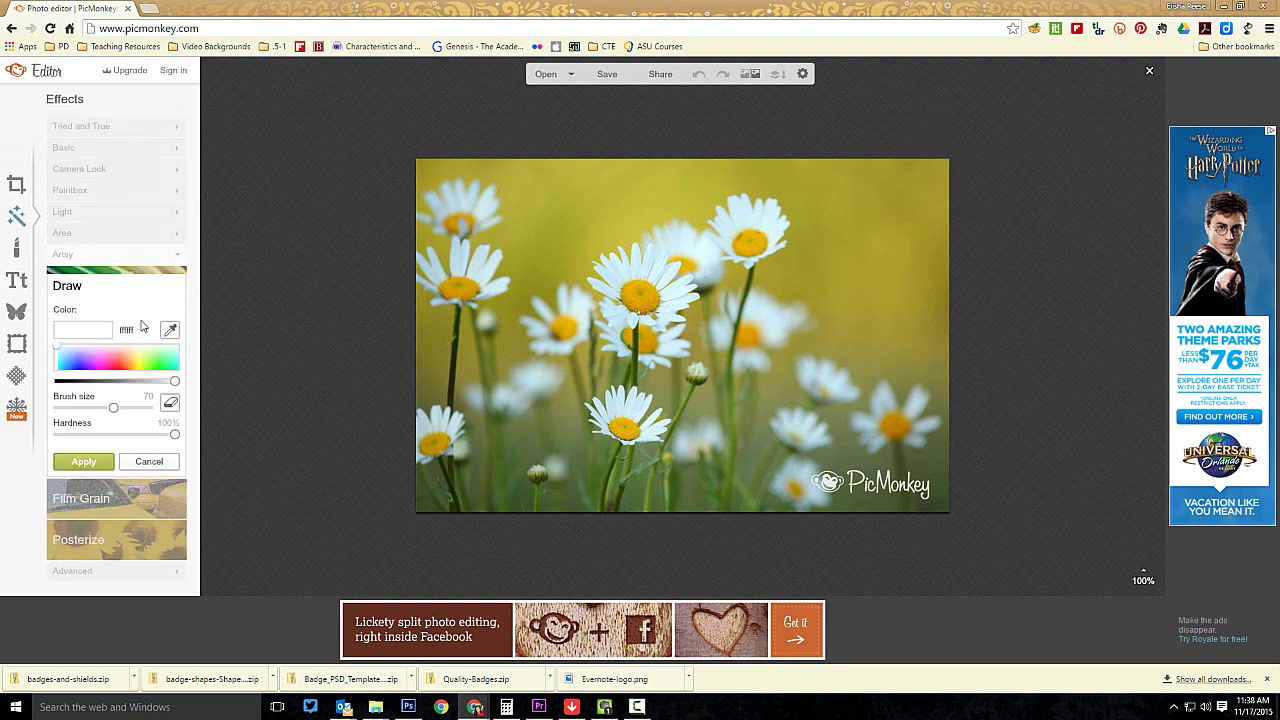
left_click_drag(658, 236, 540, 295)
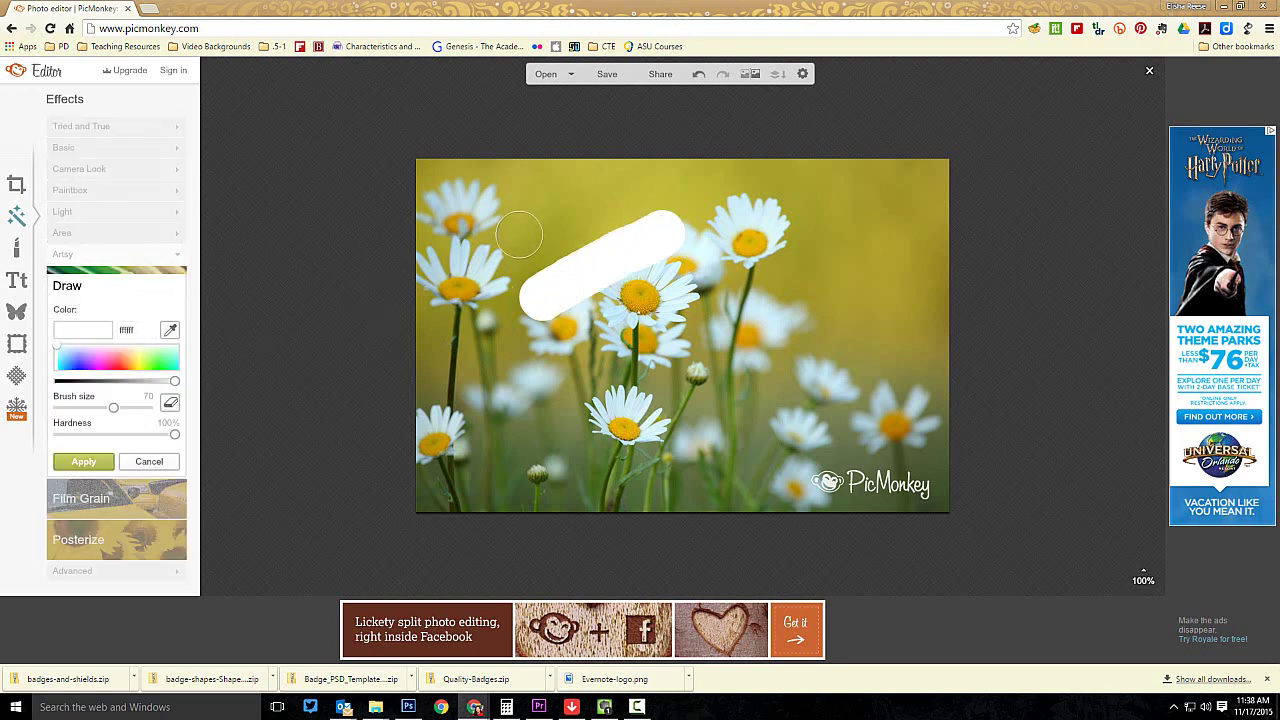
mouse_move(515, 238)
left_mouse_down()
mouse_move(499, 323)
mouse_move(511, 355)
mouse_move(590, 352)
left_mouse_up()
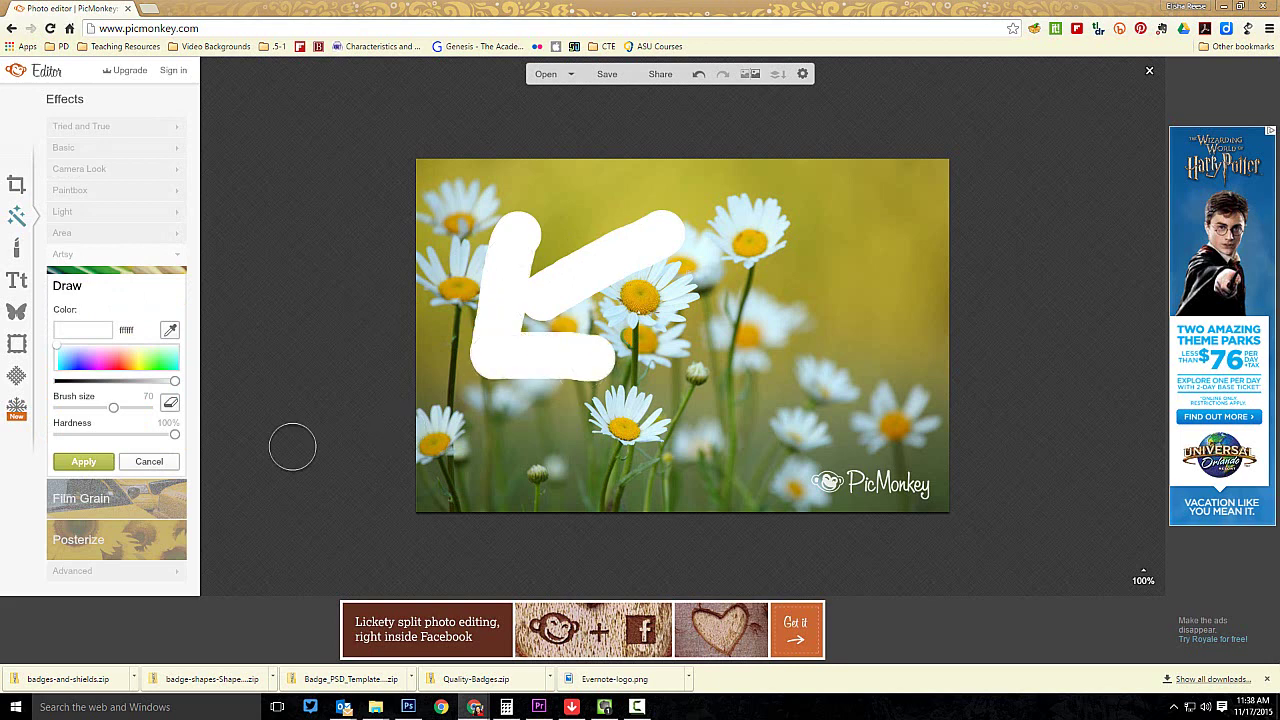
left_click(18, 250)
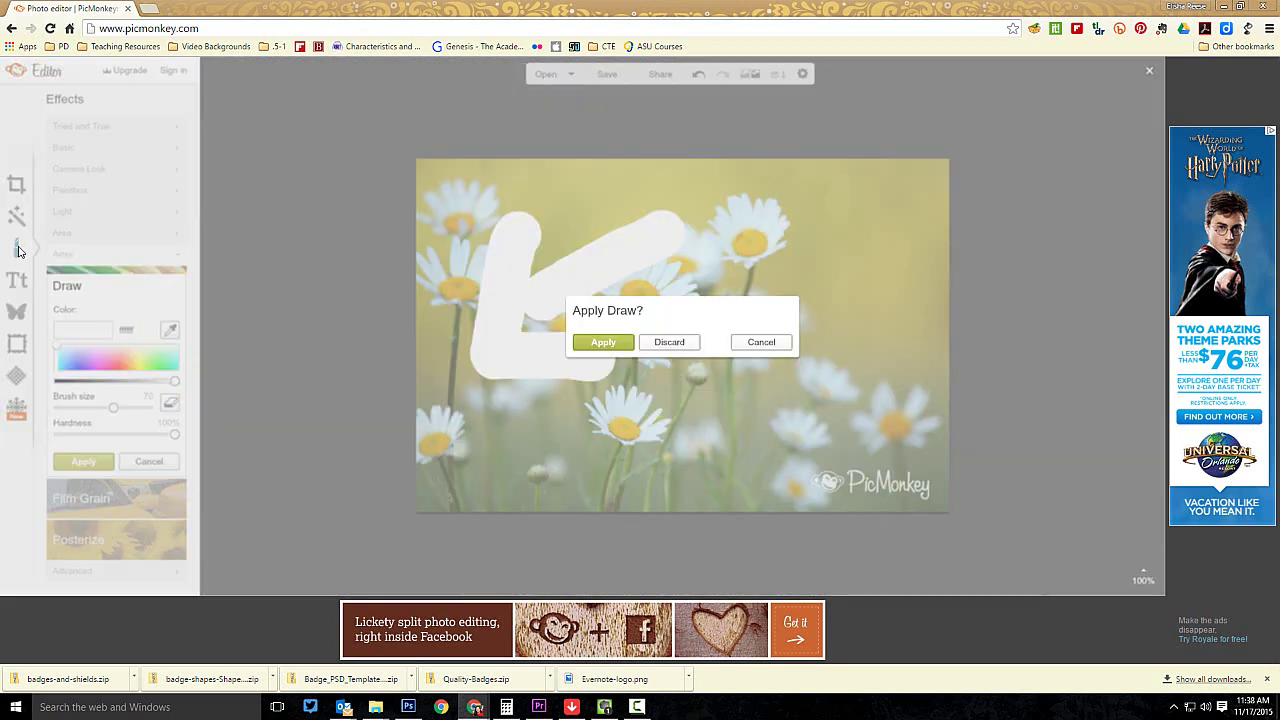
left_click(604, 342)
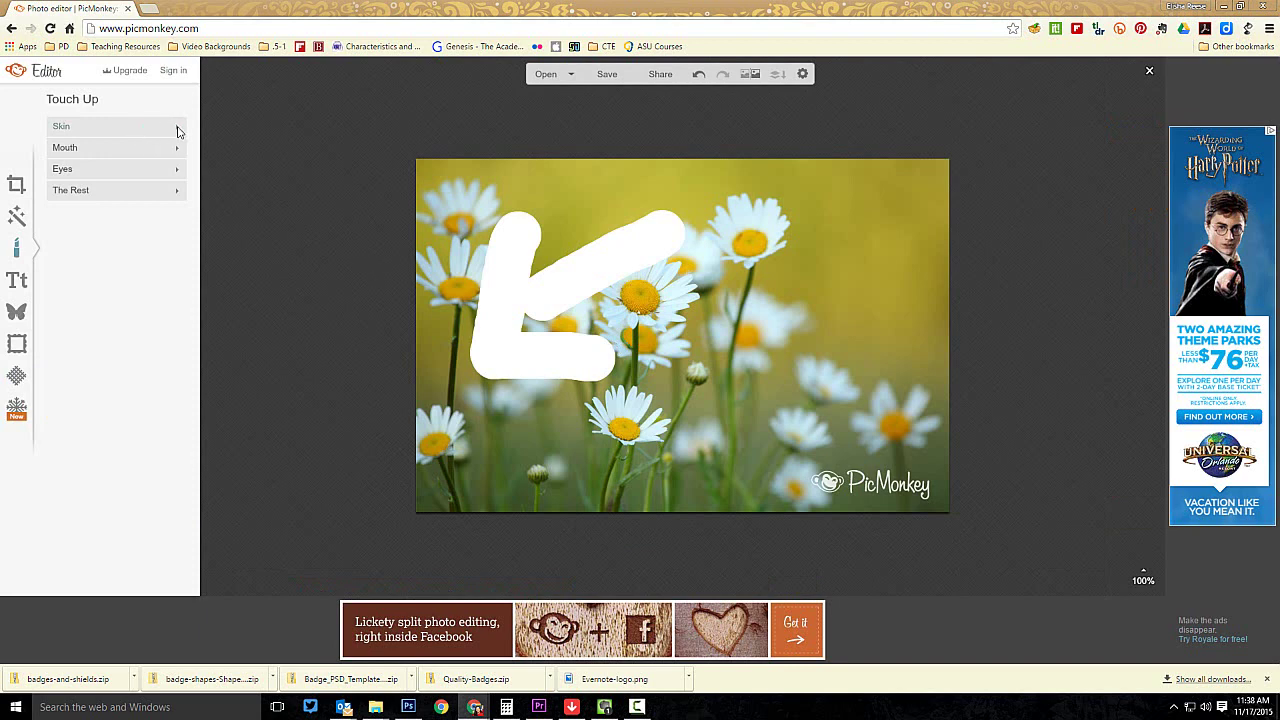
Look through the Skin touch-up tools and the Serif and Sans Serif text font categories
left_click(178, 131)
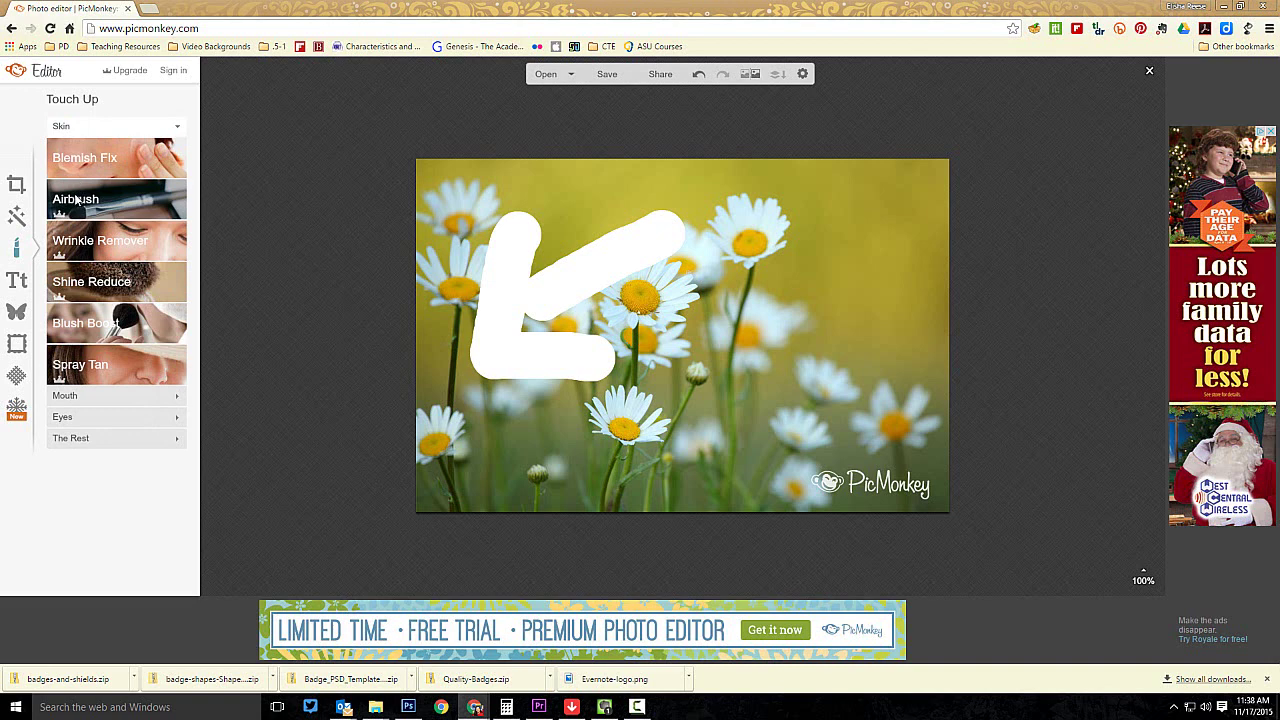
left_click(19, 285)
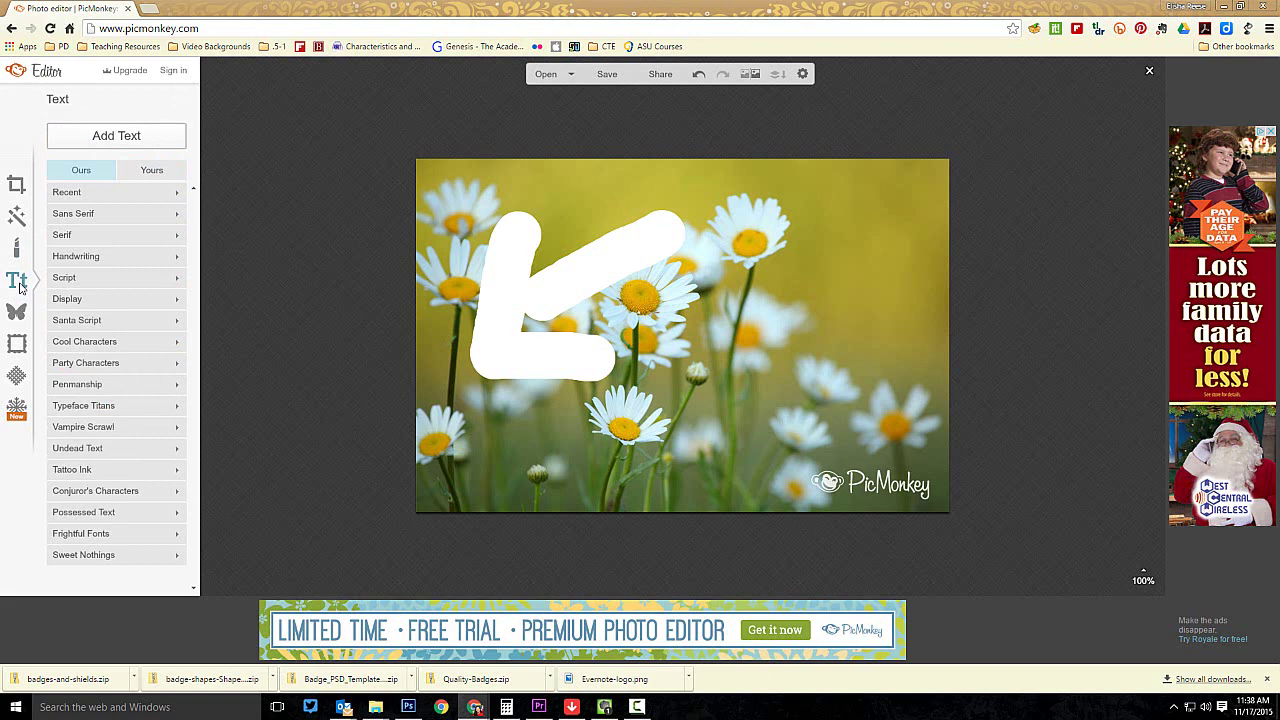
left_click(175, 238)
left_click(177, 237)
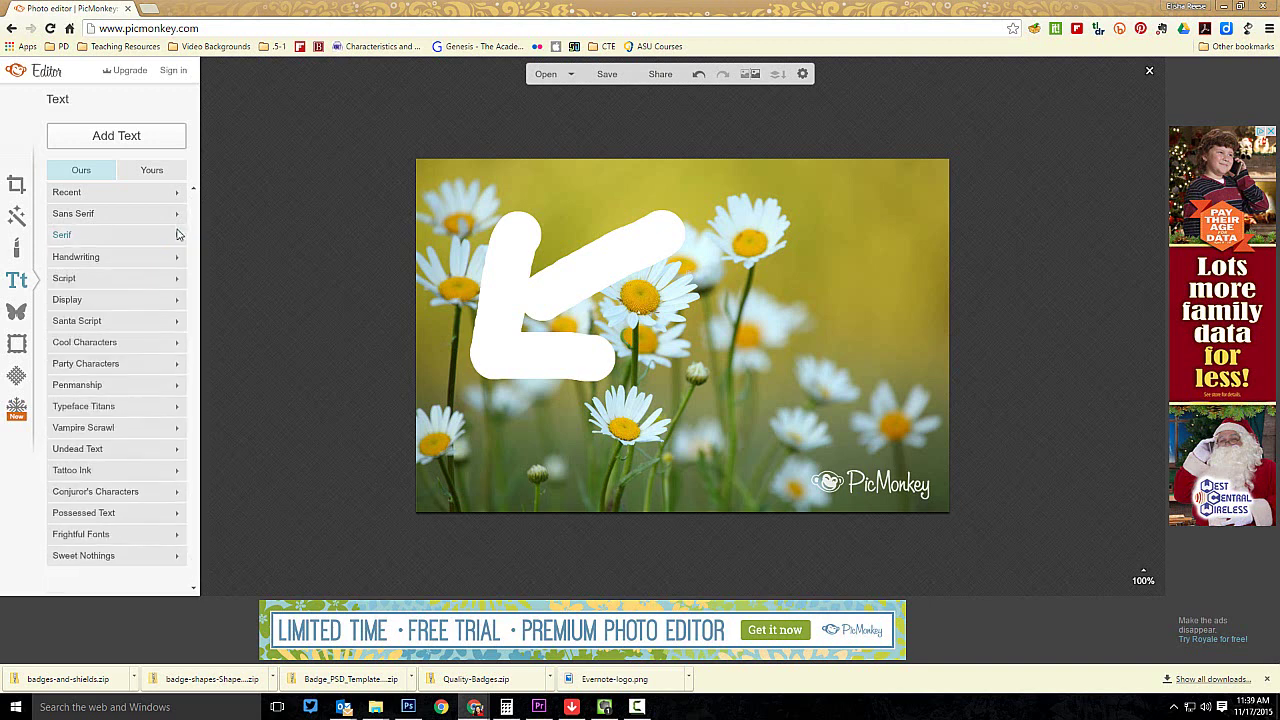
left_click(177, 215)
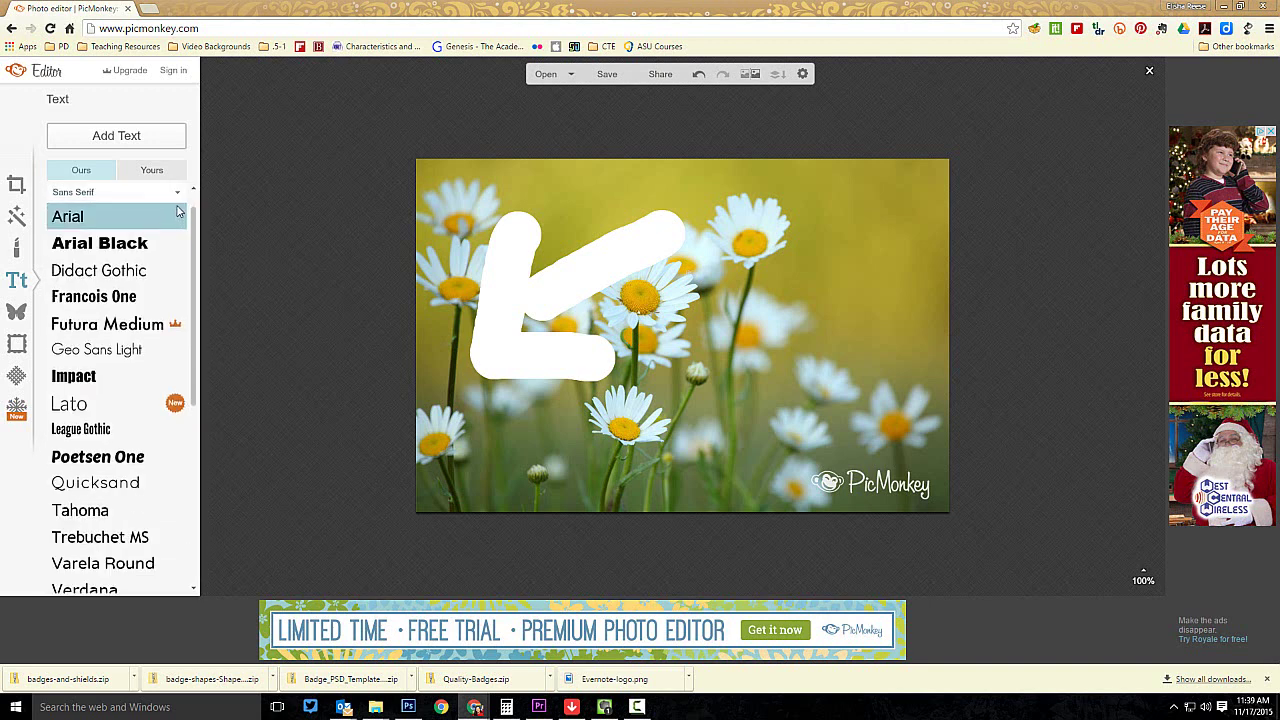
left_click(177, 194)
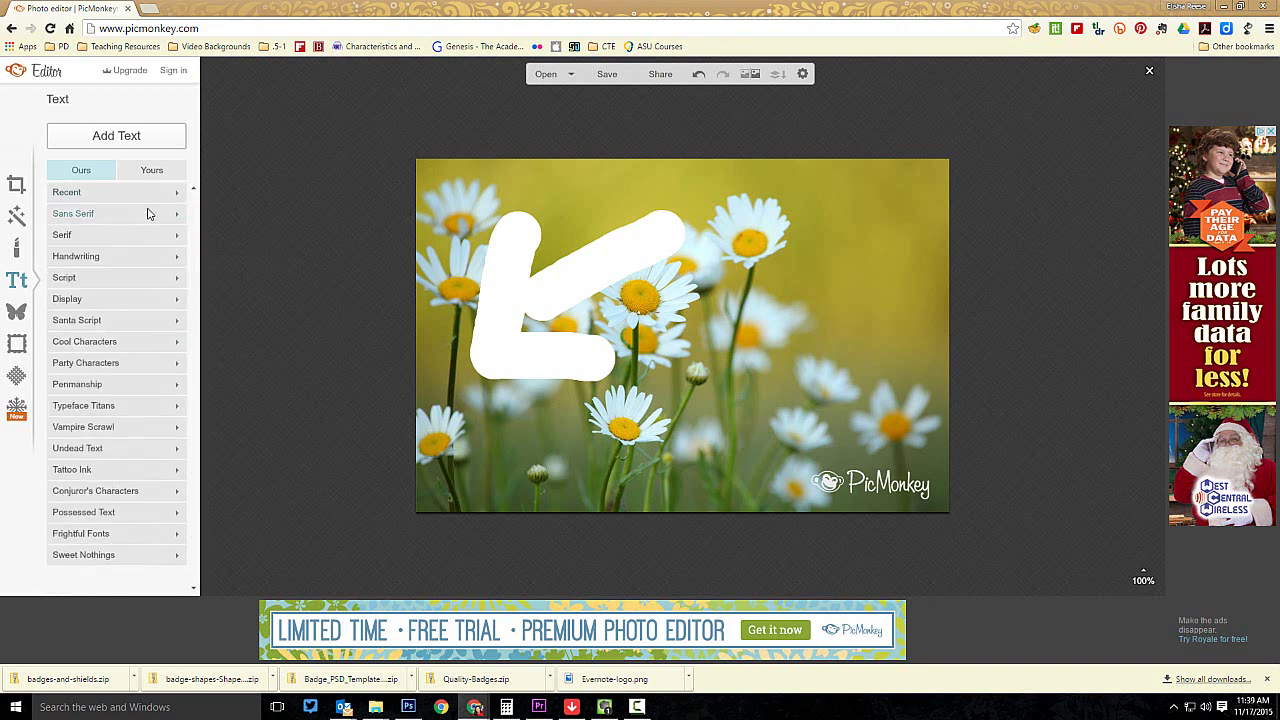
Place a black scalloped label from the Basic Labels overlays near the middle of the photo
left_click(18, 311)
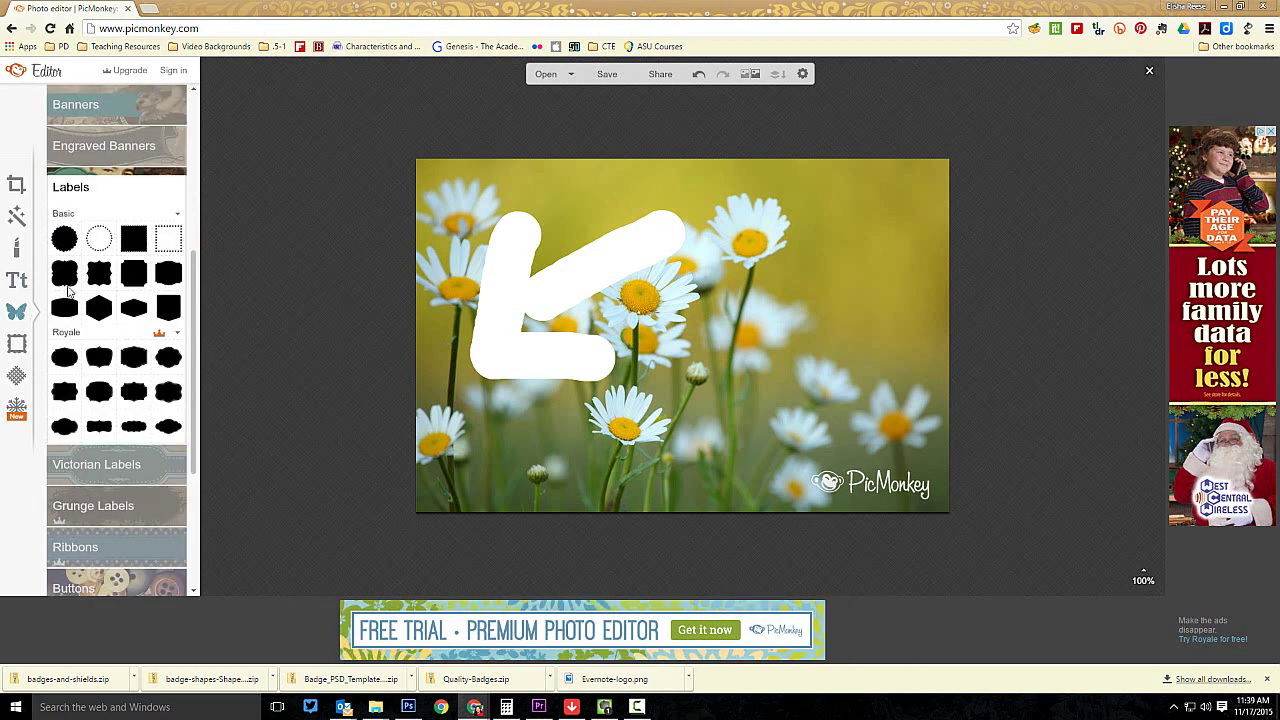
scroll(182, 192, "up", 3)
scroll(180, 192, "up", 2)
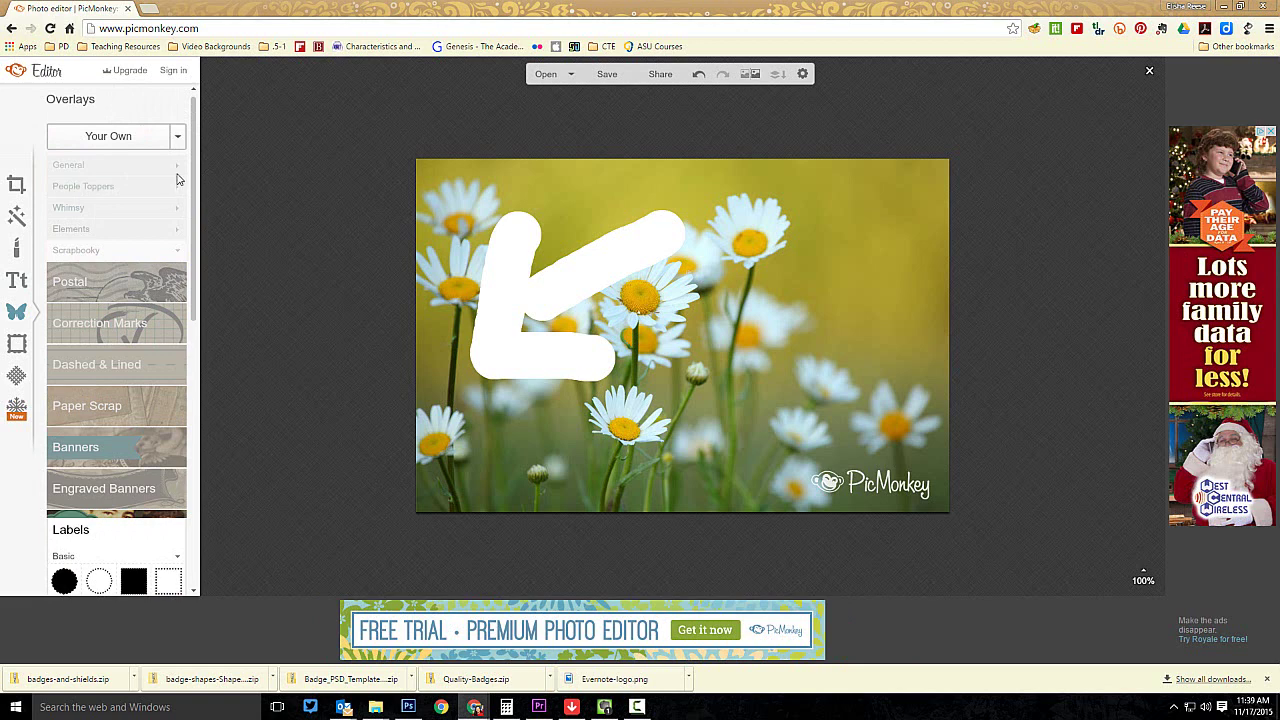
left_click(178, 257)
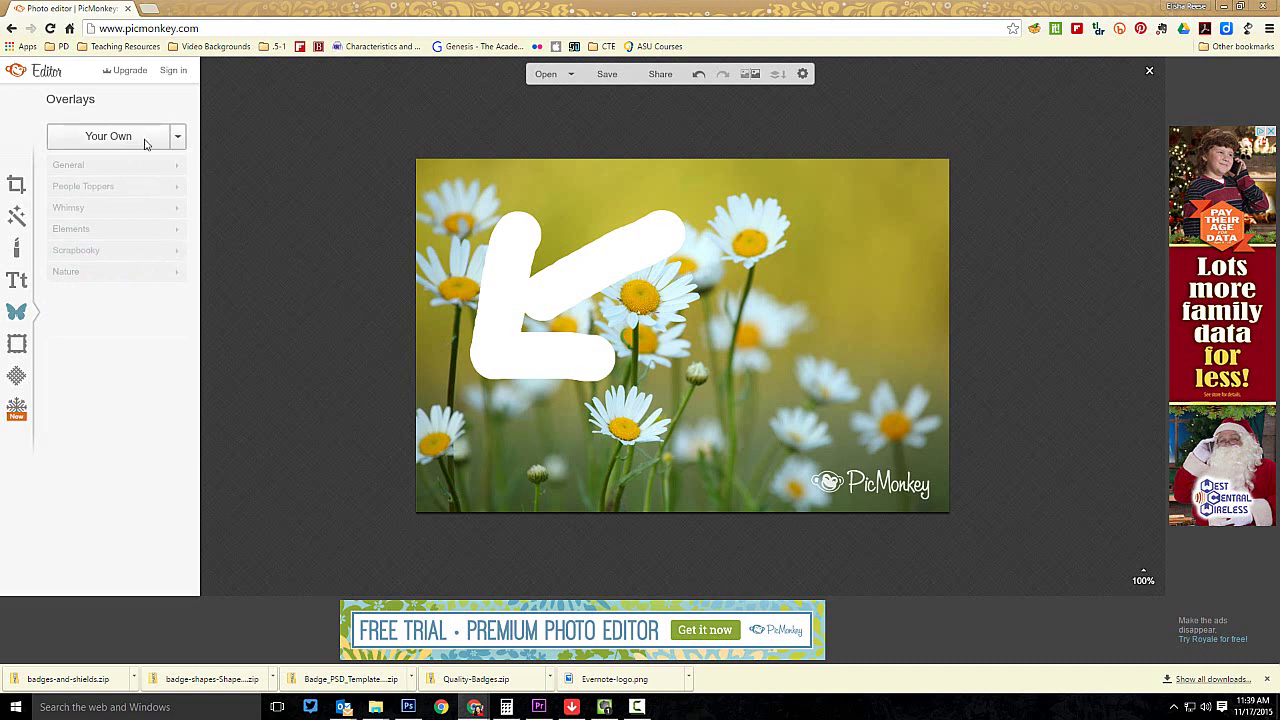
left_click(178, 258)
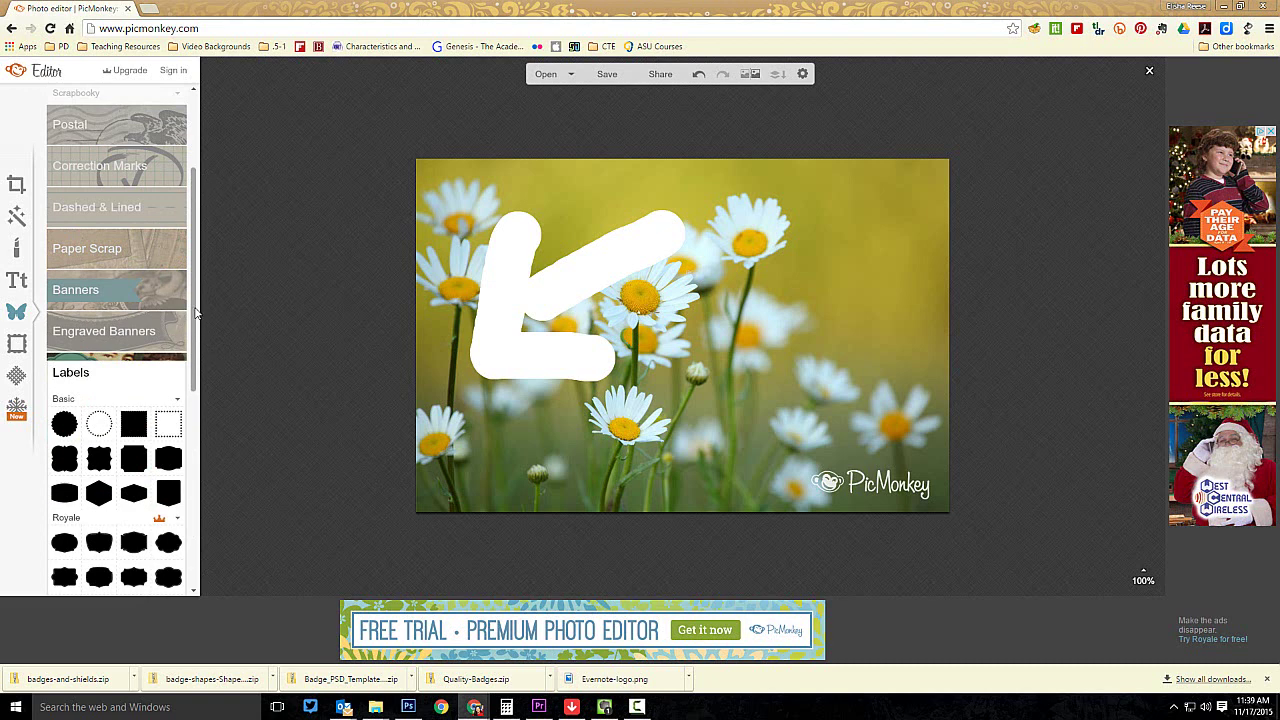
scroll(195, 313, "down", 1)
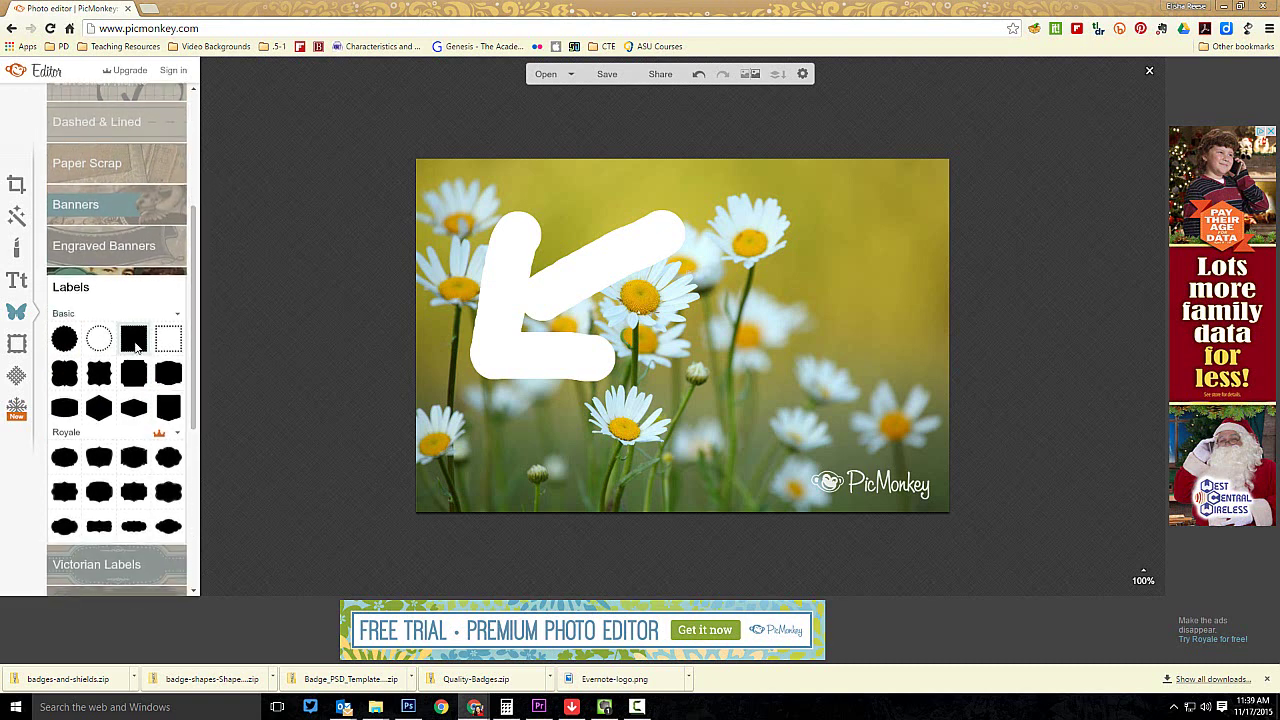
left_click_drag(97, 373, 617, 338)
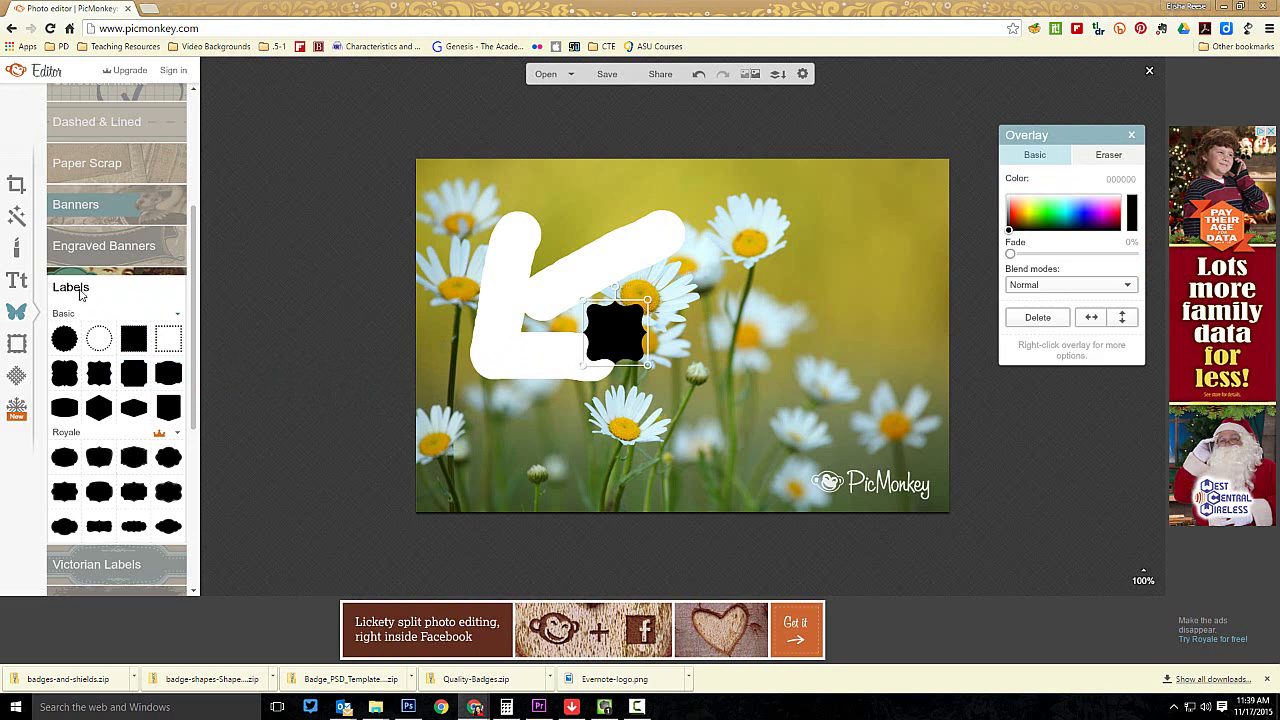
Preview the Museum Matte frame on the photo without applying it, and look over the available textures and themes
left_click(18, 345)
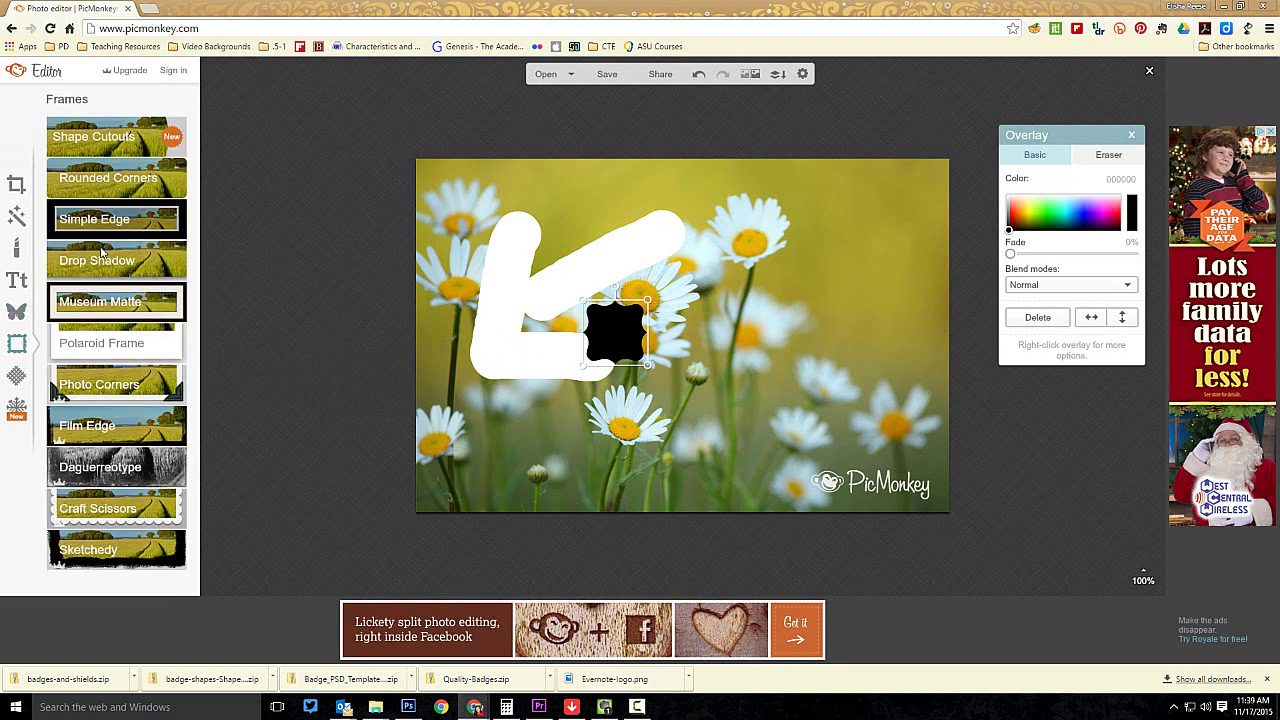
left_click(98, 291)
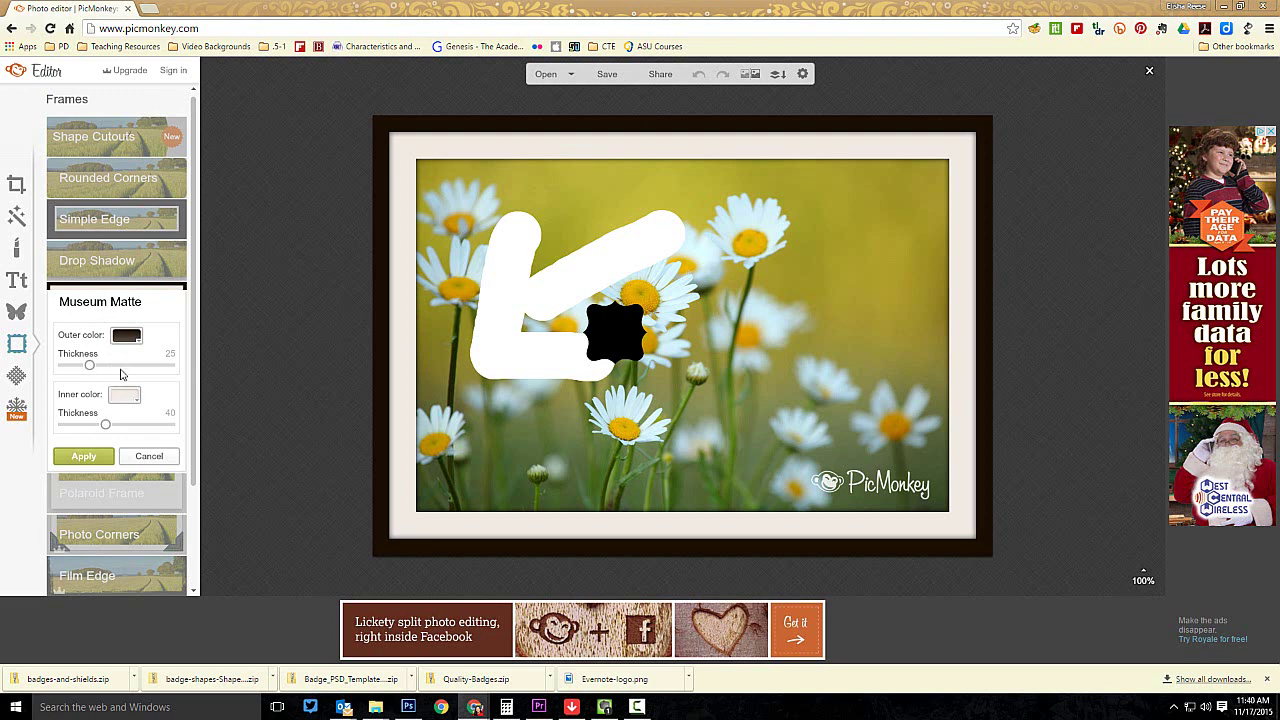
left_click(16, 376)
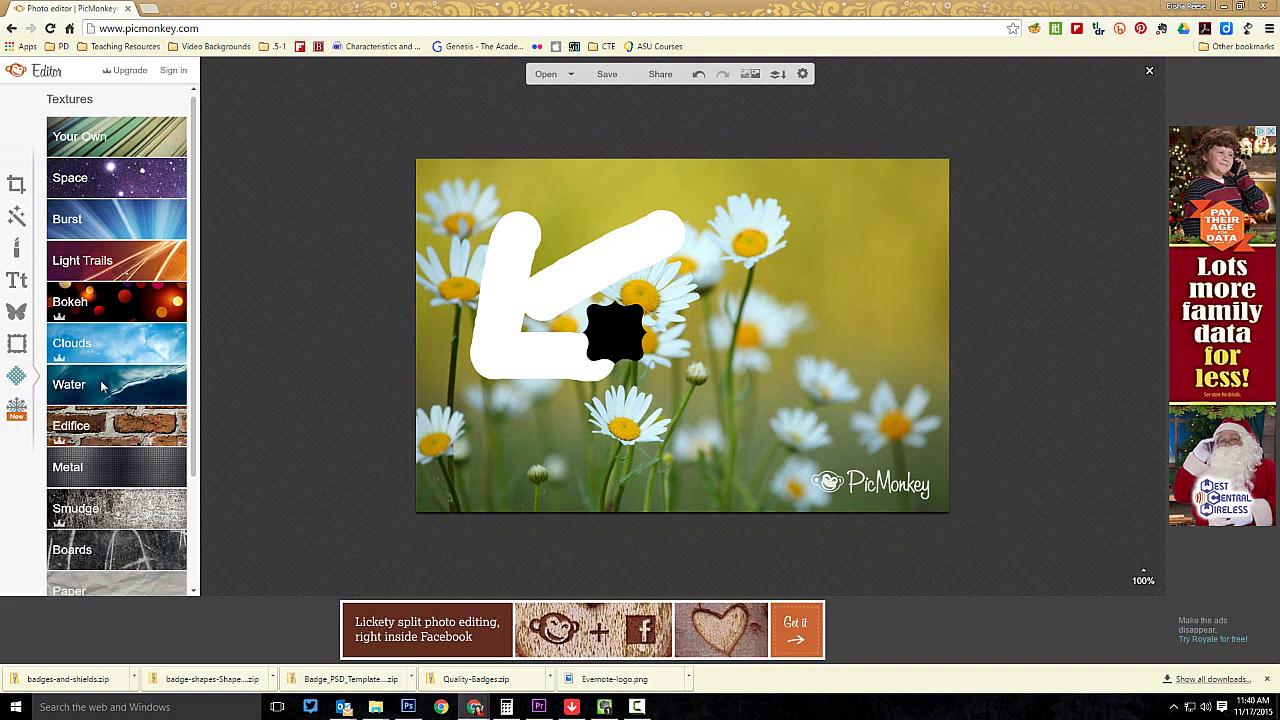
left_click(14, 408)
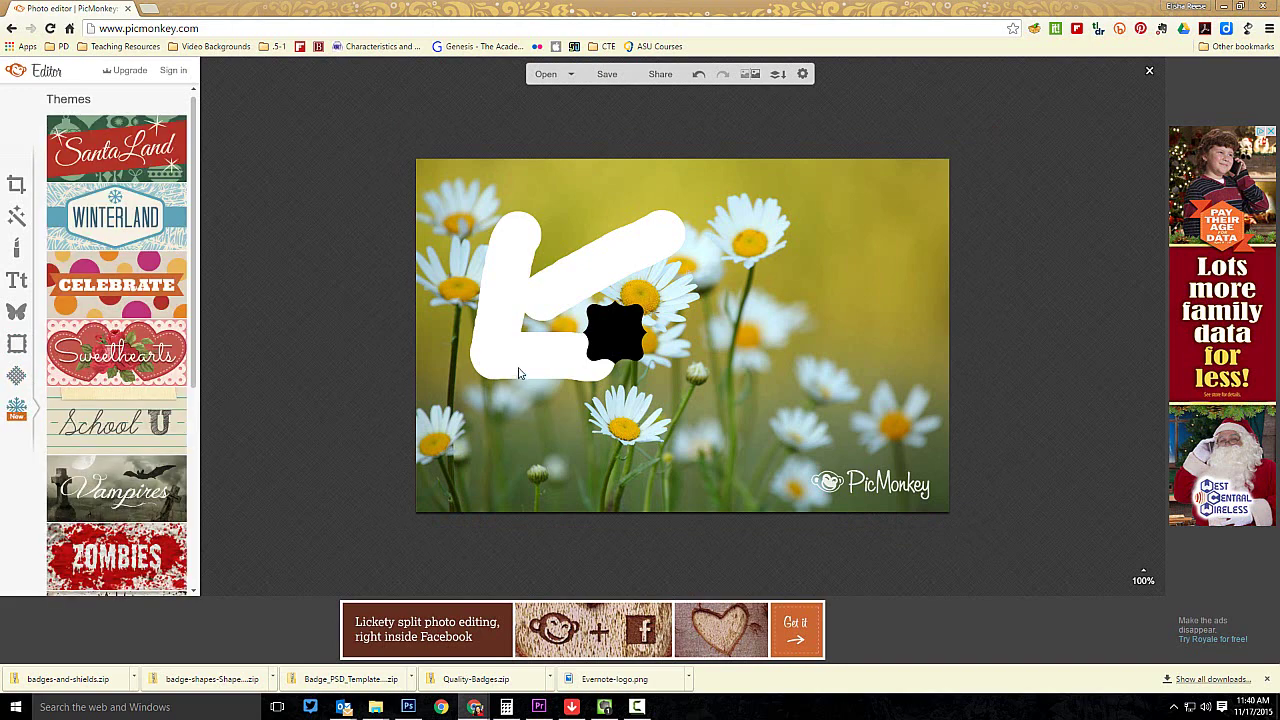
Enlarge the black label to cover most of the photo and keep it centered on the image
left_click(605, 343)
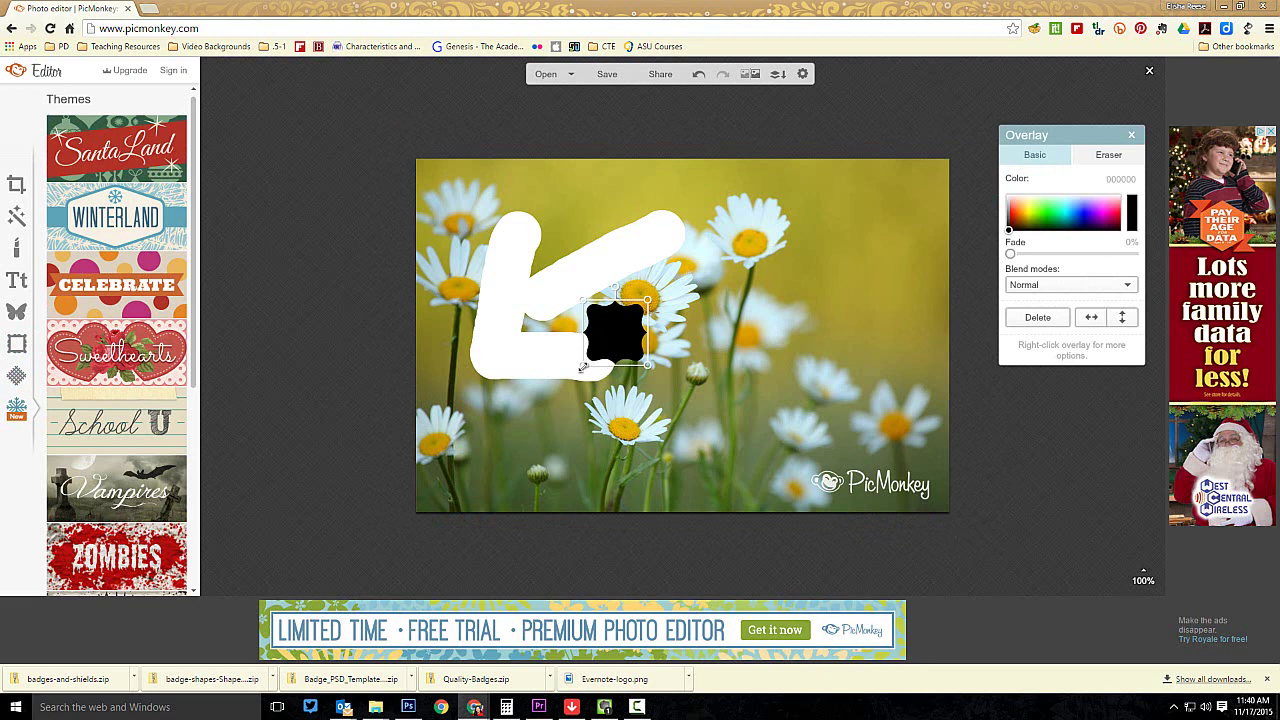
left_click_drag(583, 368, 502, 428)
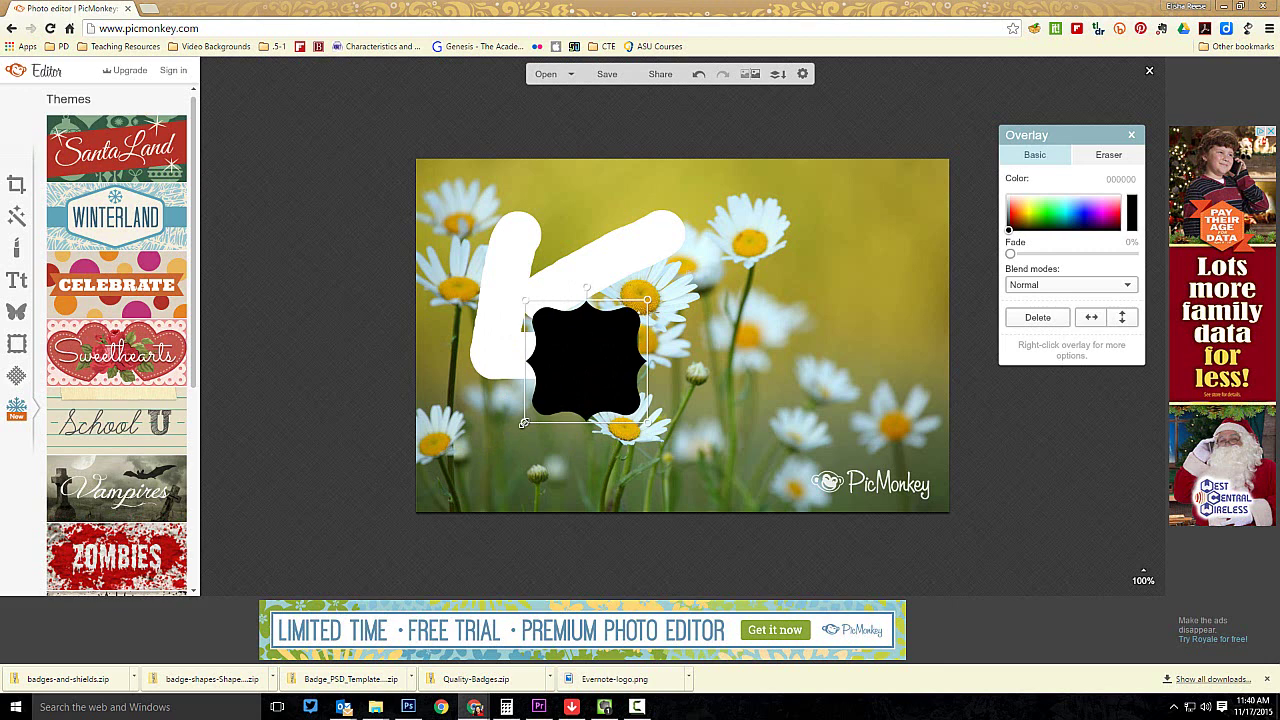
left_click_drag(523, 423, 427, 432)
left_click_drag(647, 300, 937, 177)
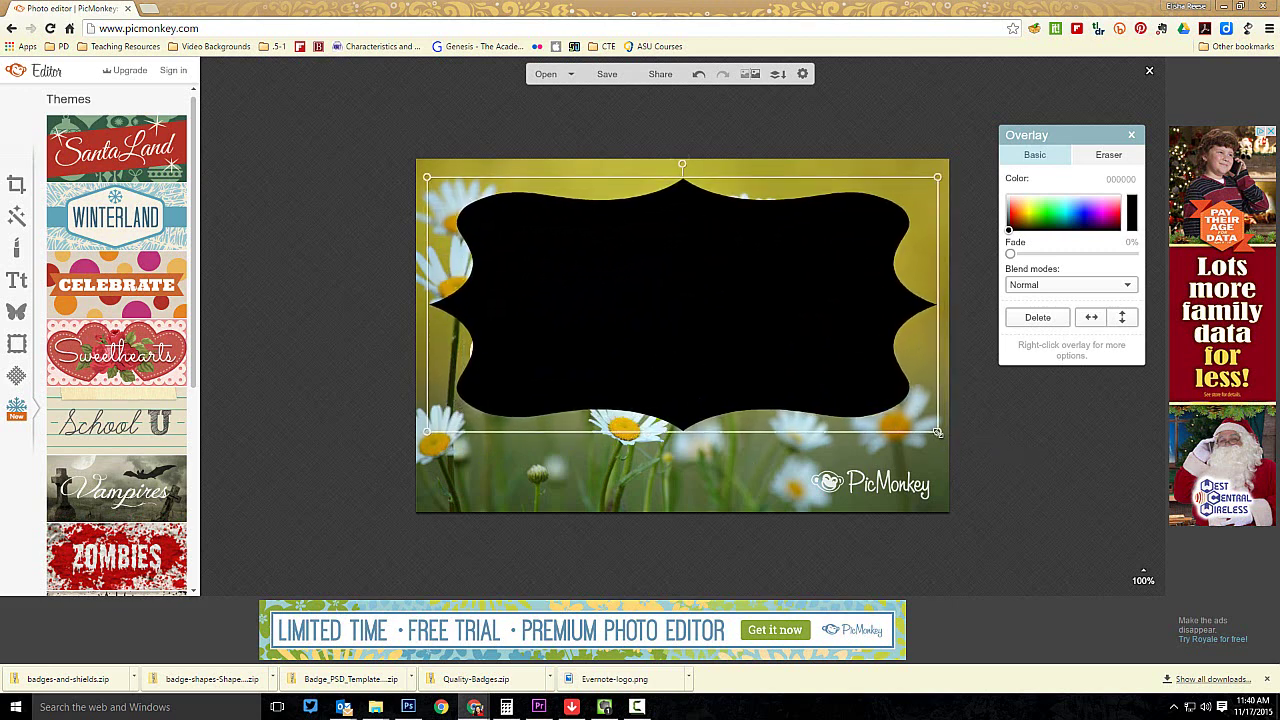
left_click_drag(937, 432, 938, 488)
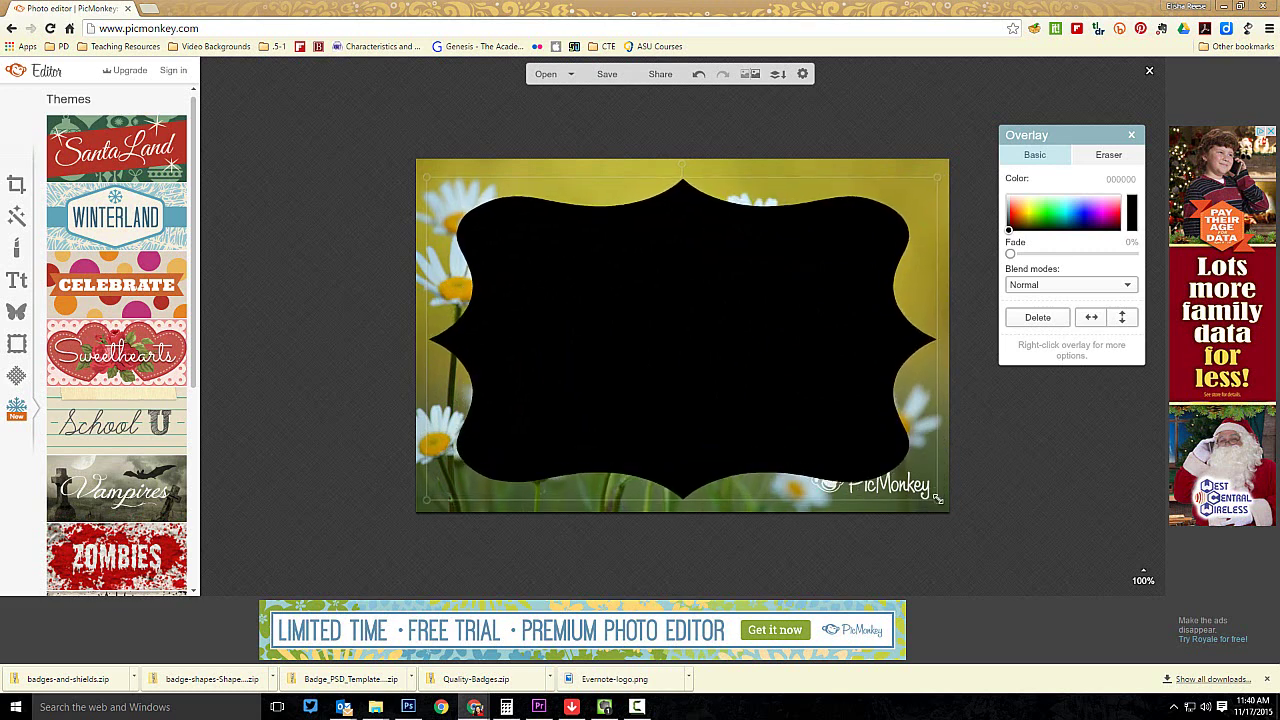
left_click_drag(870, 404, 867, 401)
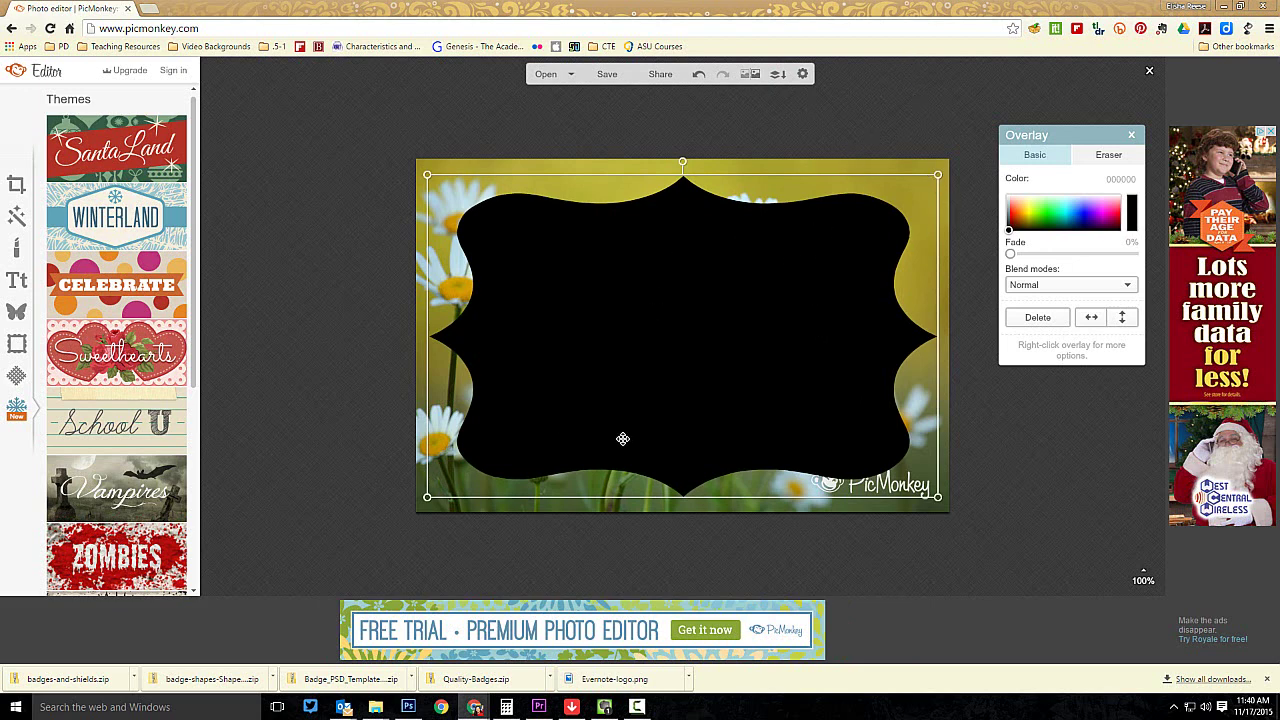
left_click_drag(623, 437, 641, 254)
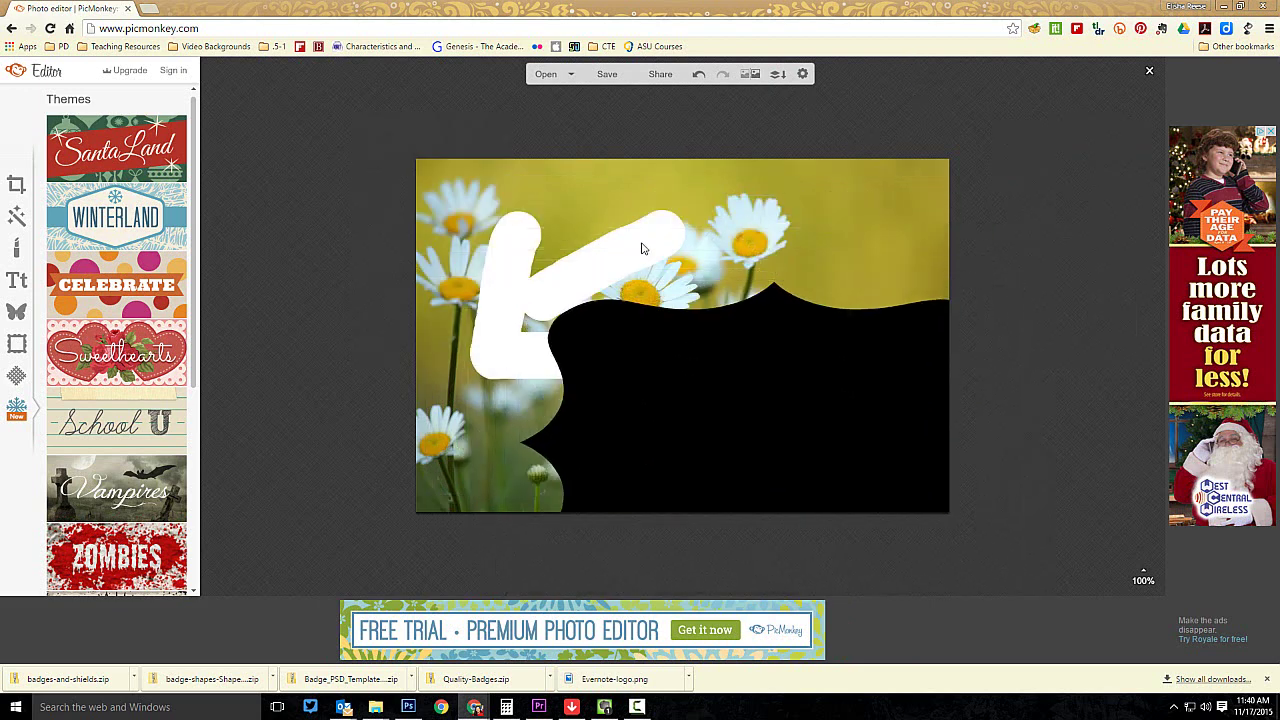
key("ctrl+z")
Recolor the label overlay to purple 5100c6 and set its fade to 21%
left_click(619, 276)
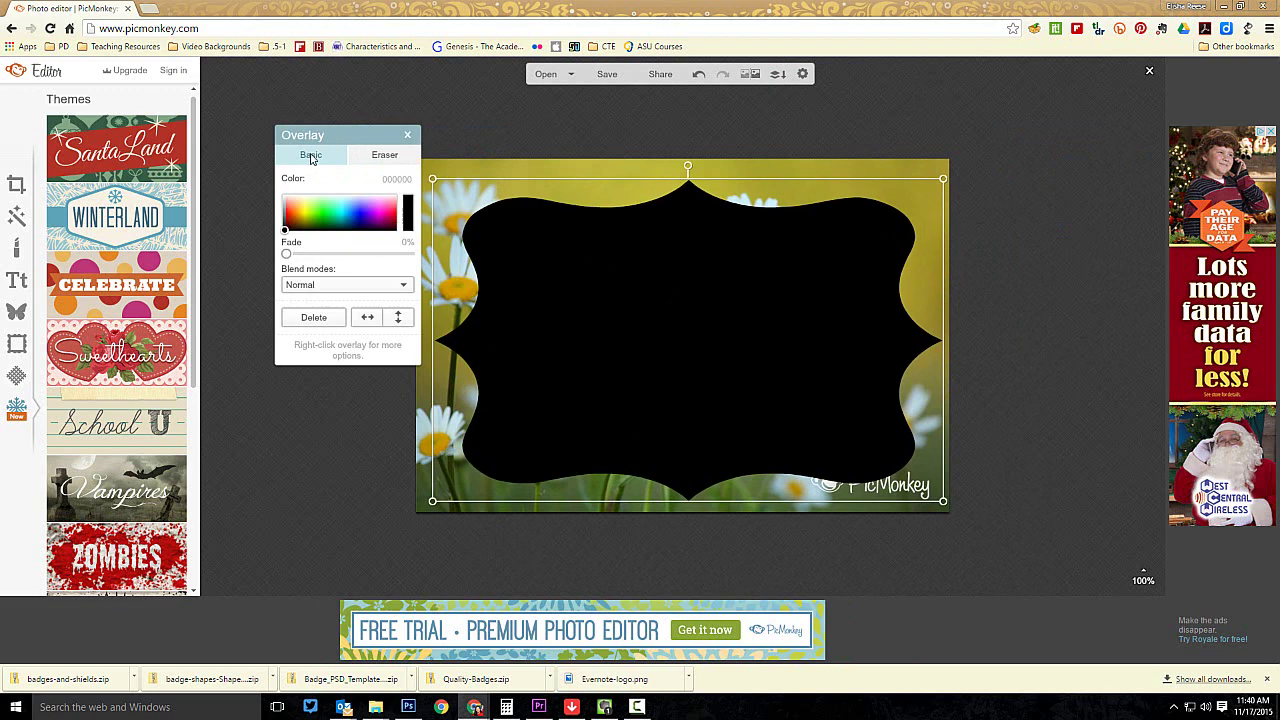
left_click(360, 212)
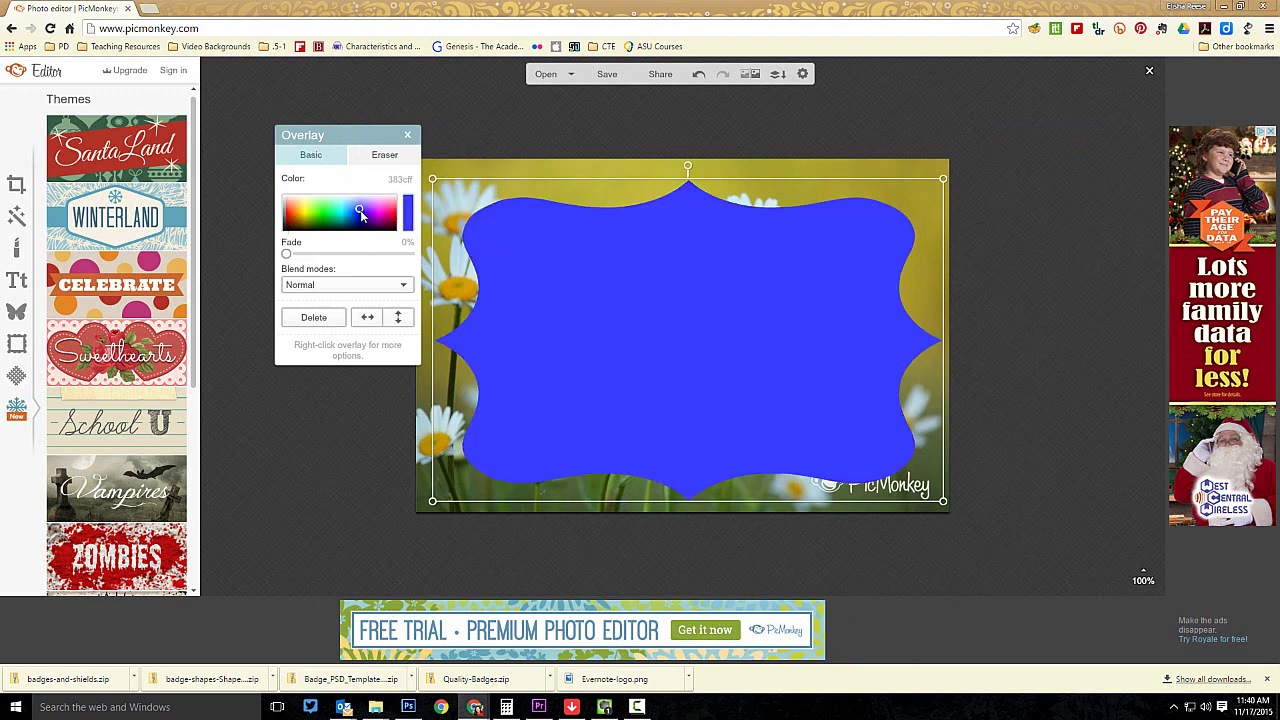
left_click_drag(360, 212, 368, 219)
left_click_drag(286, 254, 314, 257)
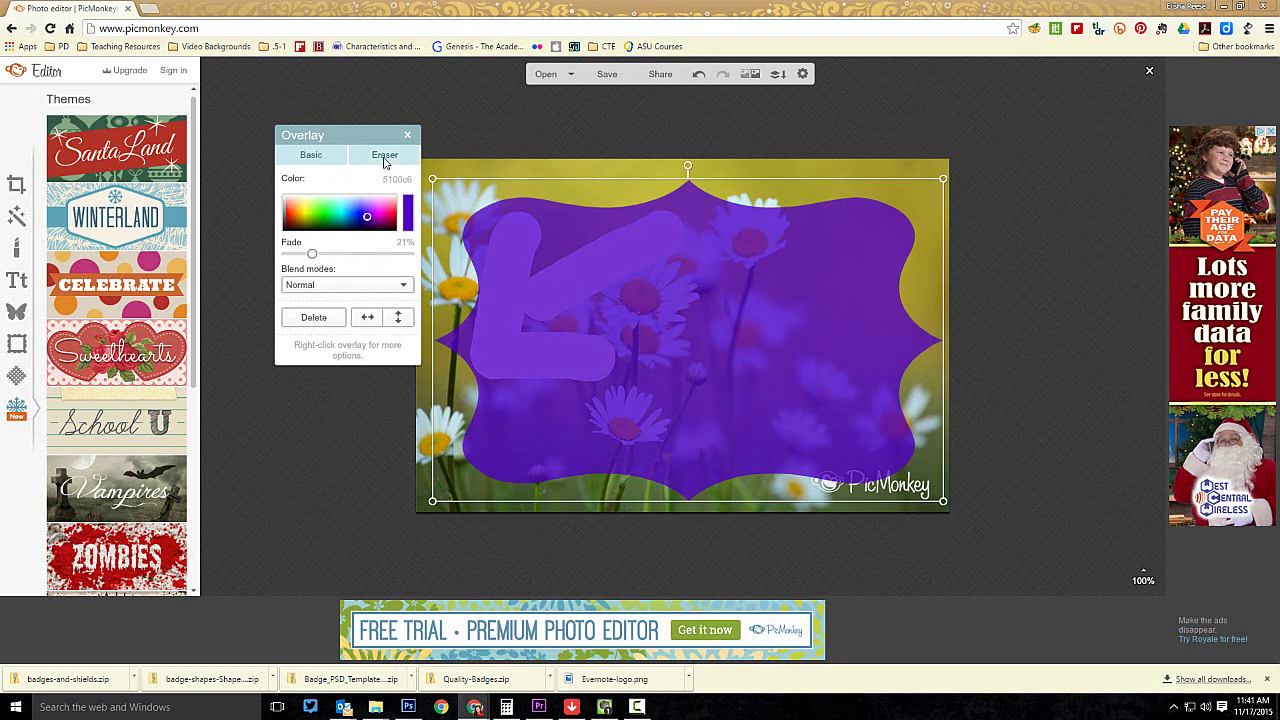
Erase the pointed tips on the label's left and top edges with the overlay eraser, and close the overlay settings
left_click(386, 156)
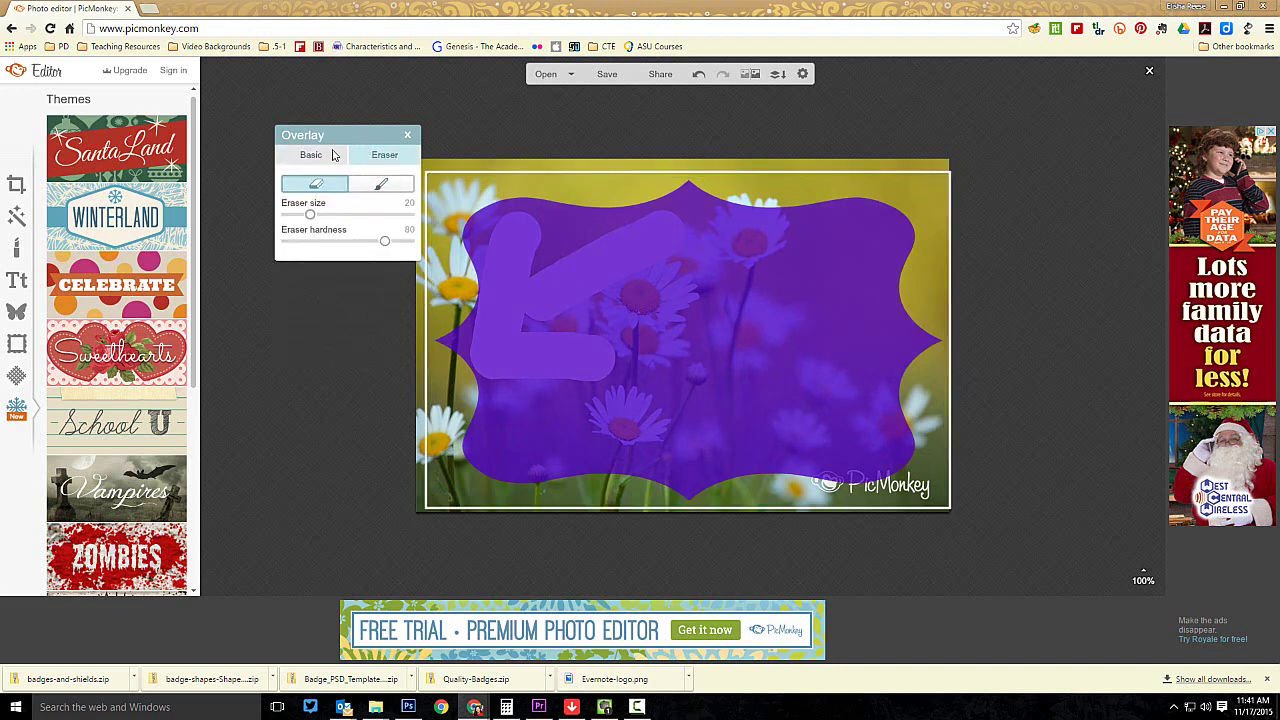
left_click_drag(365, 138, 353, 136)
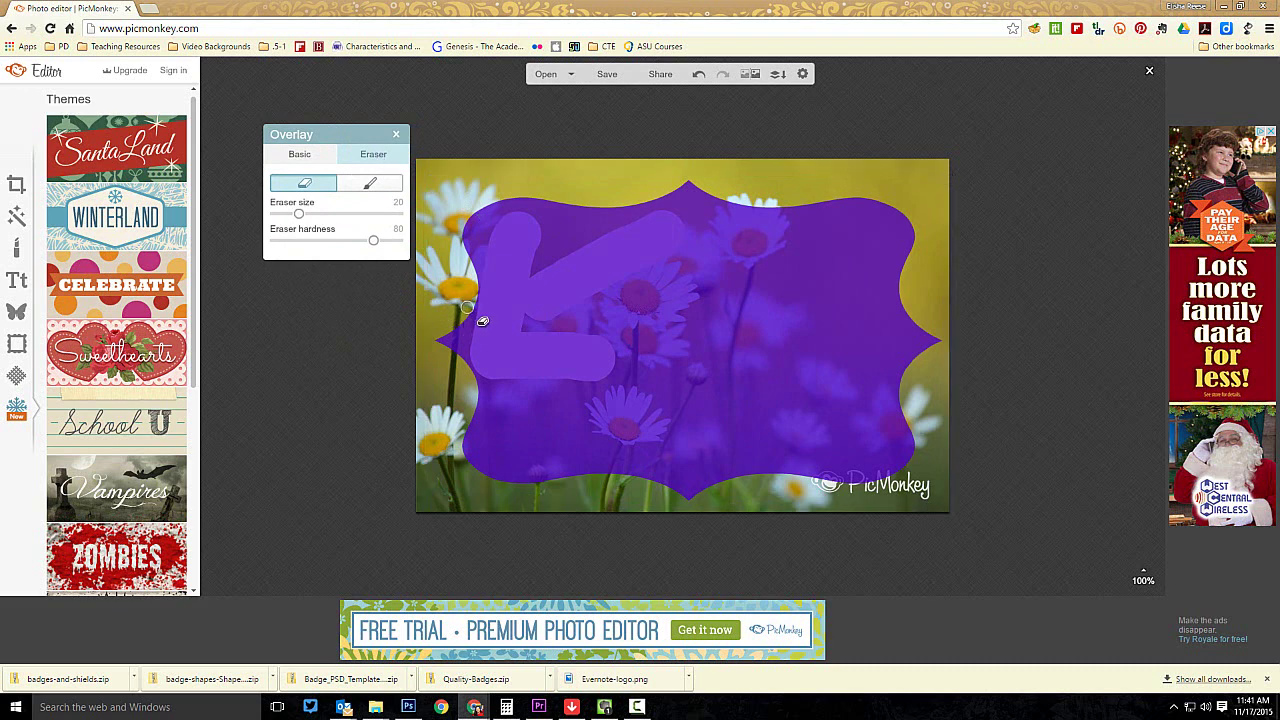
left_click_drag(480, 326, 480, 379)
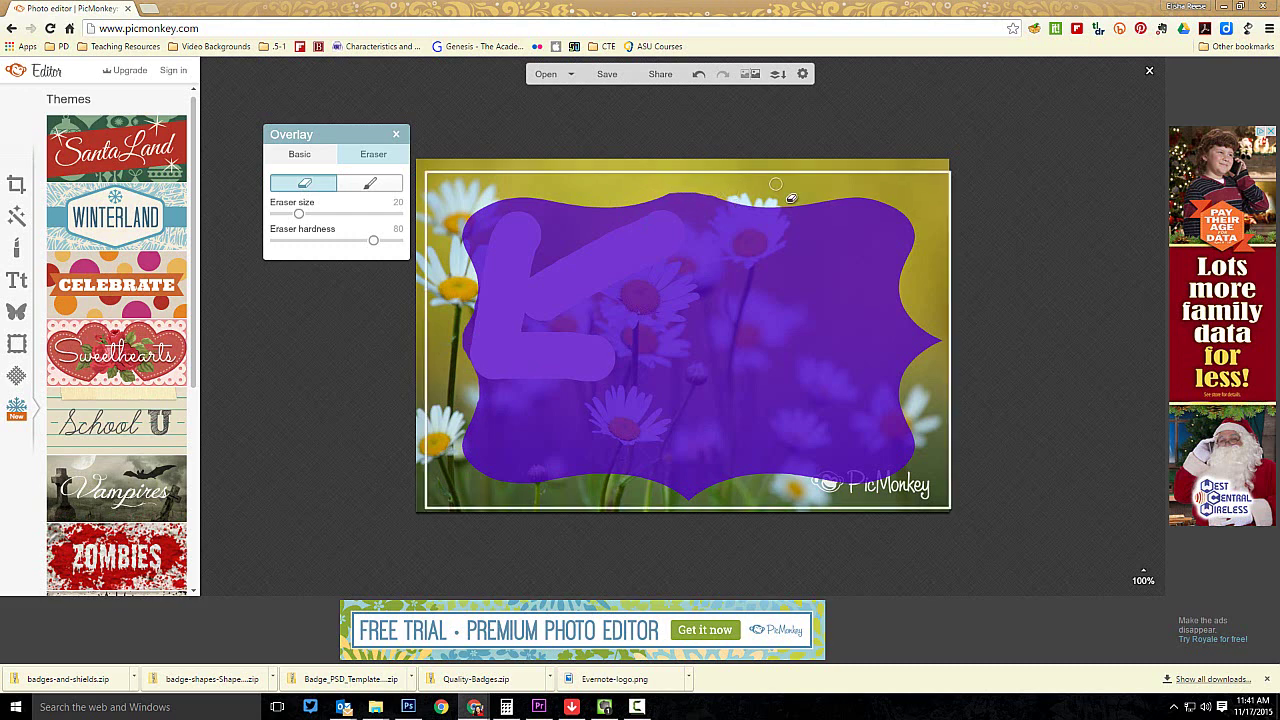
left_click(396, 134)
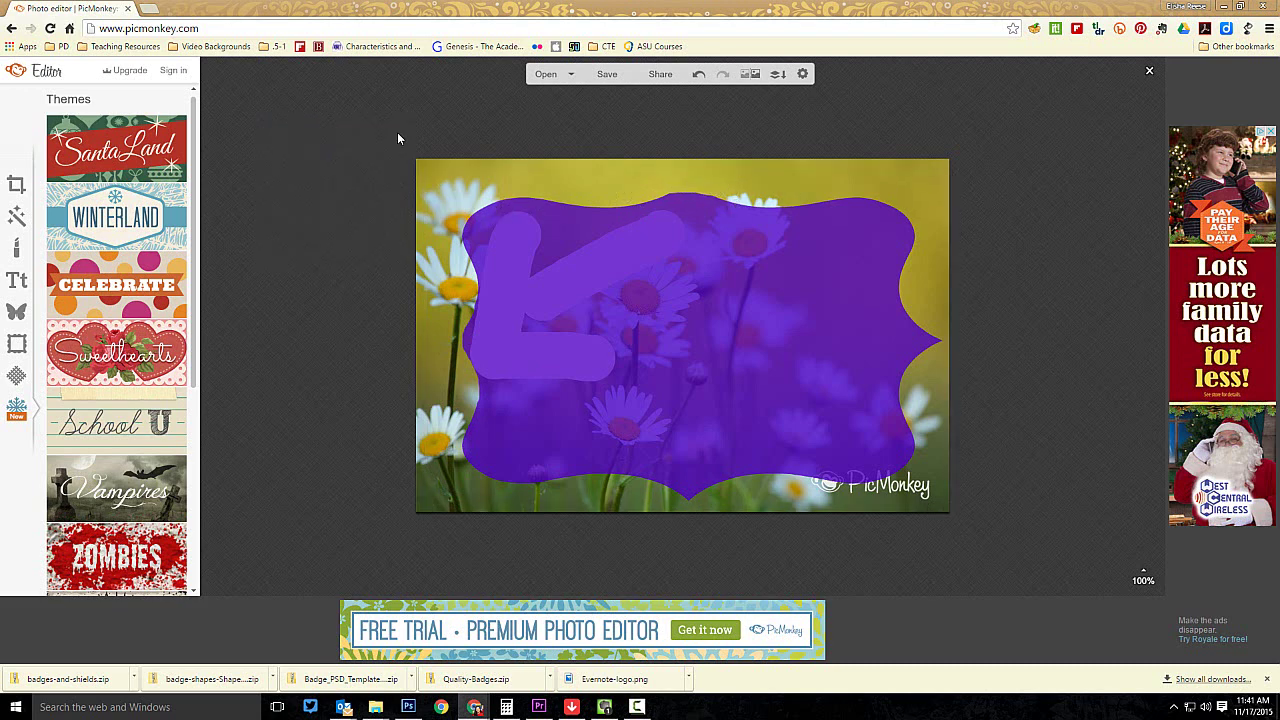